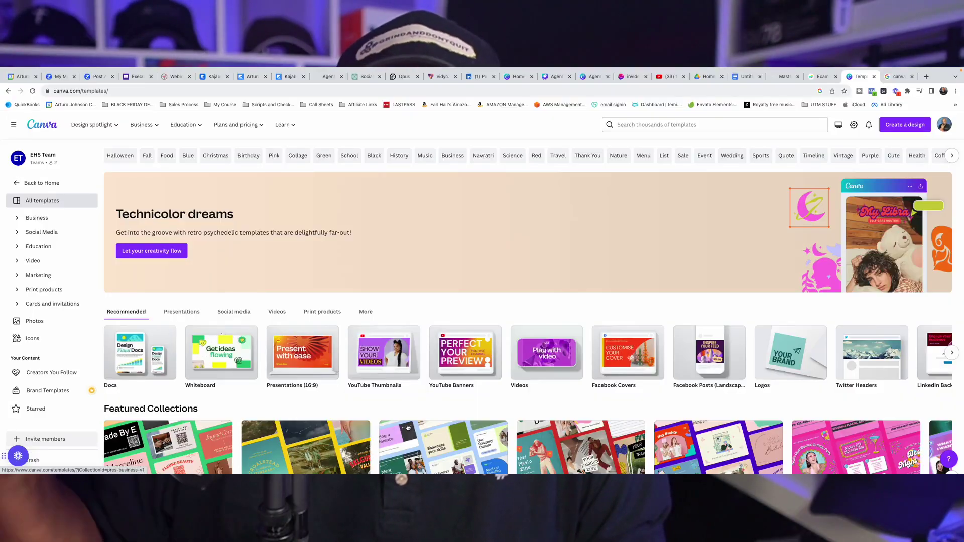
scroll(408, 427, "down", 2)
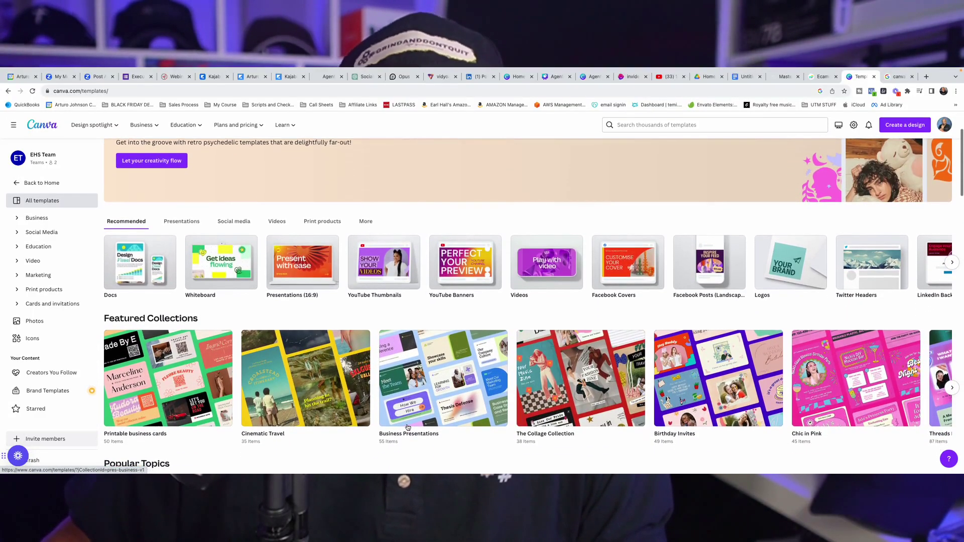
scroll(407, 427, "down", 1)
scroll(408, 426, "down", 2)
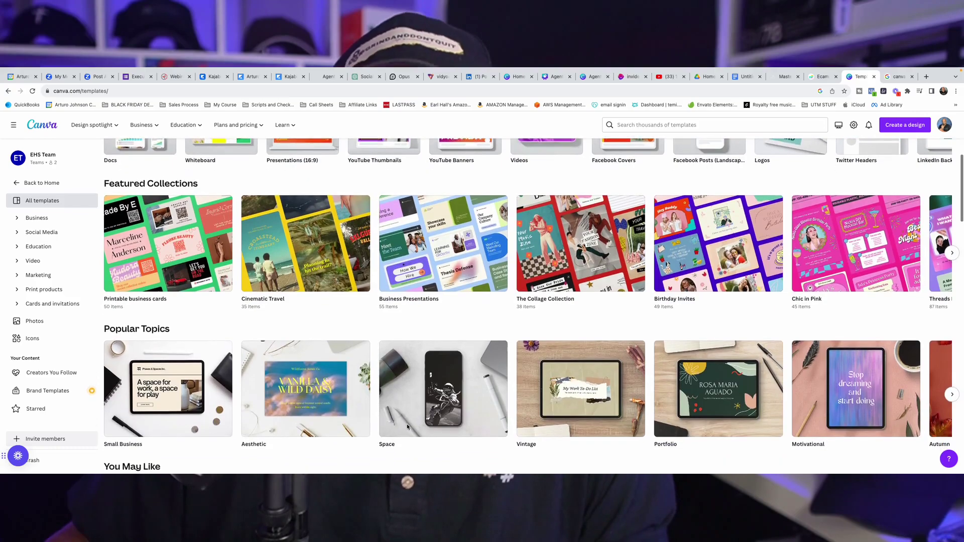
scroll(407, 427, "down", 2)
scroll(408, 427, "down", 3)
scroll(407, 428, "down", 3)
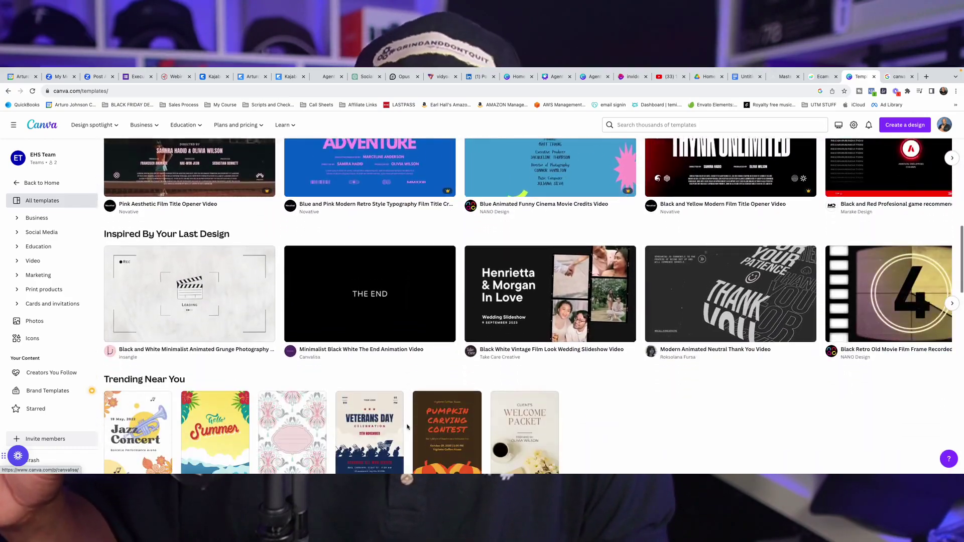
scroll(407, 427, "down", 1)
scroll(407, 427, "down", 3)
scroll(407, 427, "down", 1)
scroll(407, 428, "down", 4)
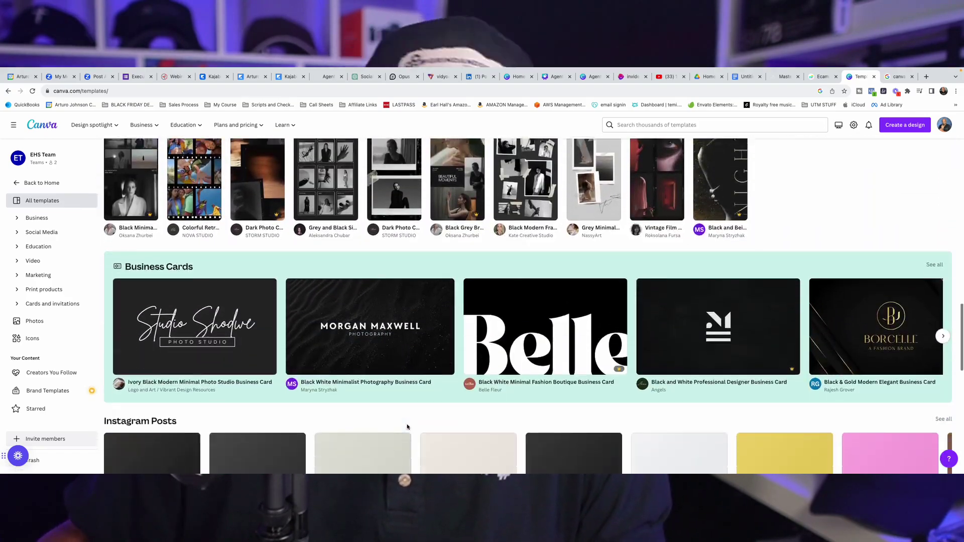
scroll(407, 427, "down", 2)
scroll(406, 426, "down", 1)
scroll(407, 428, "down", 5)
scroll(407, 428, "down", 1)
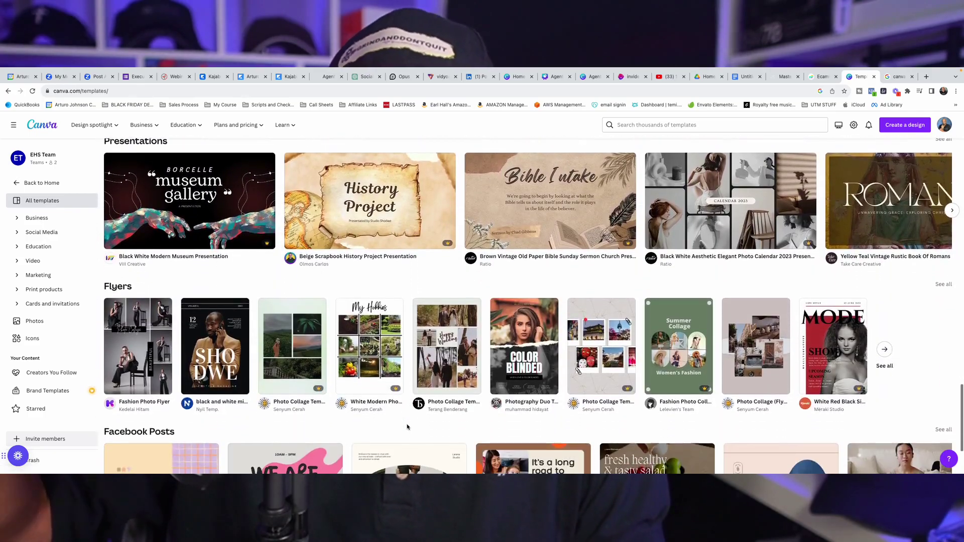
scroll(407, 427, "down", 3)
scroll(409, 426, "down", 1)
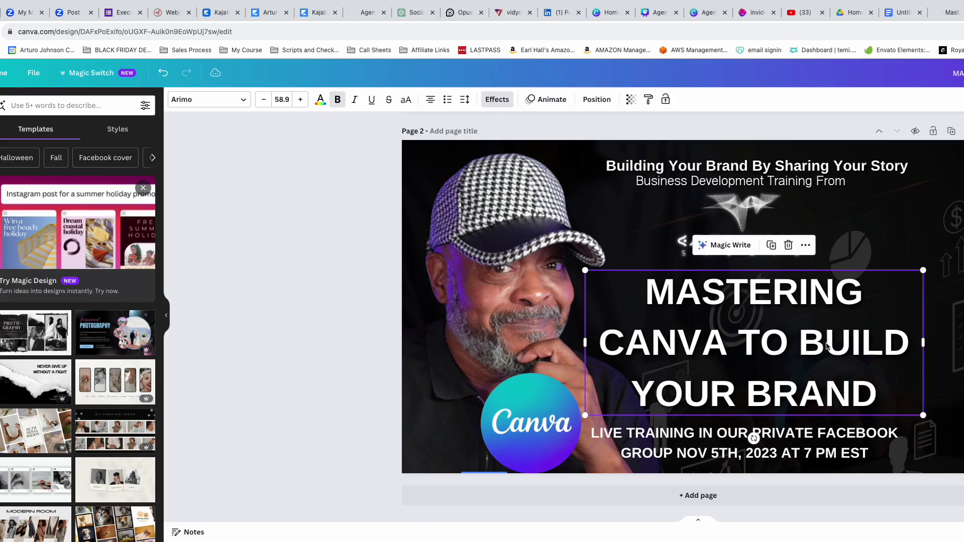
Step: Set the headline font to Archivo Black, then its size to 32 and finally 48
left_click(221, 105)
left_click(44, 276)
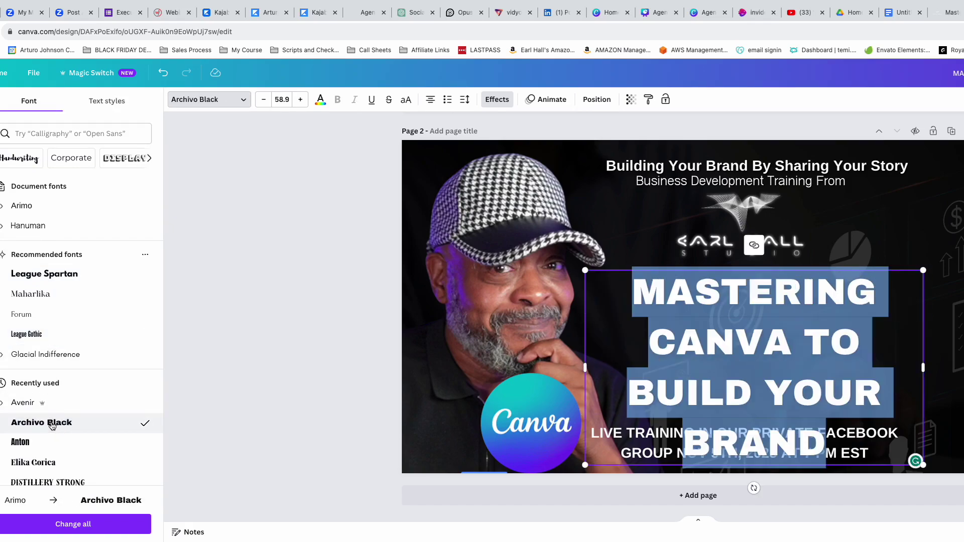
left_click(282, 100)
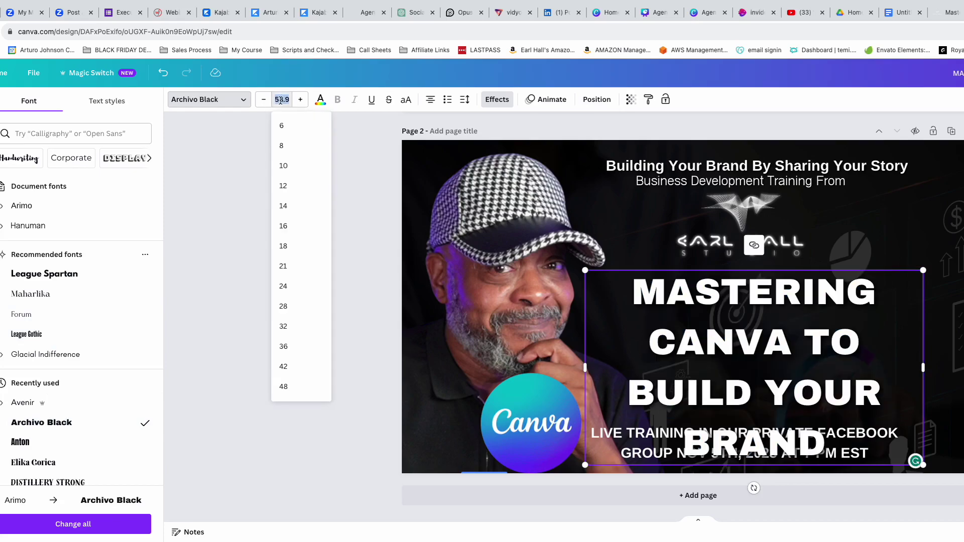
left_click(286, 333)
left_click(281, 100)
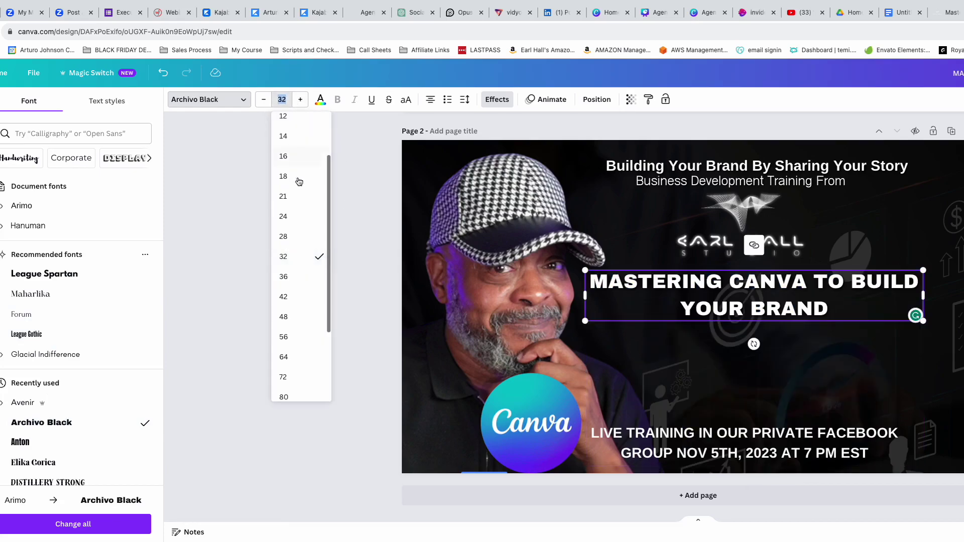
left_click(296, 316)
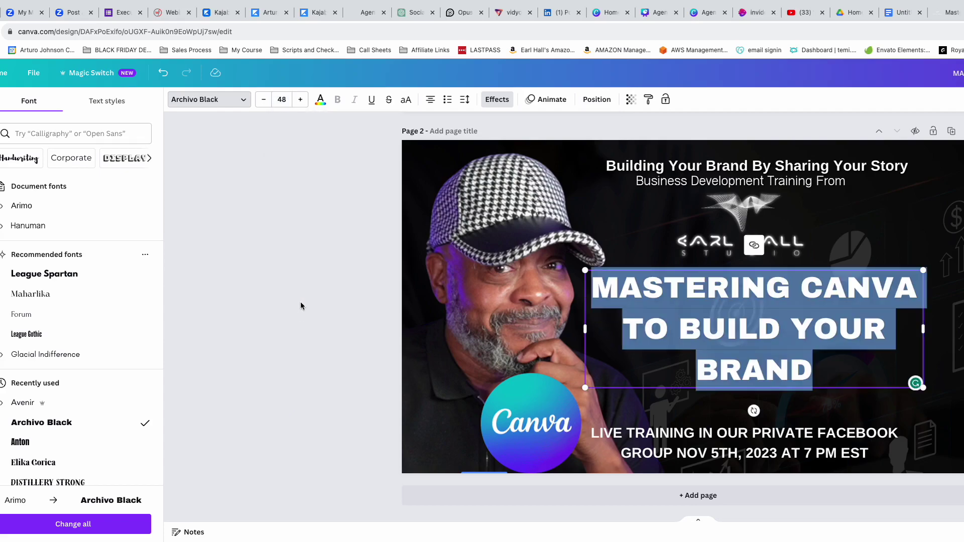
Step: Recolour the headline text with the blue swatch #3777de
left_click(321, 101)
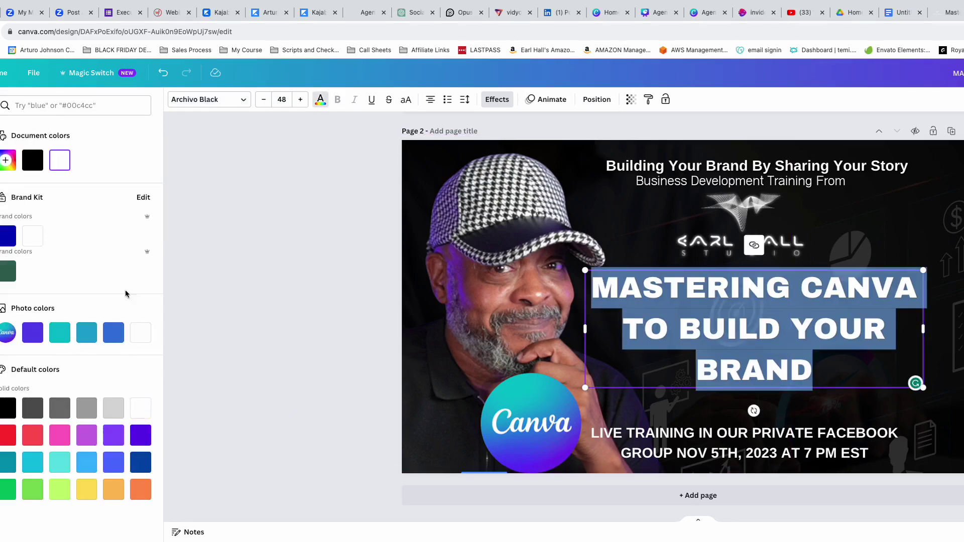
left_click(113, 332)
left_click(280, 277)
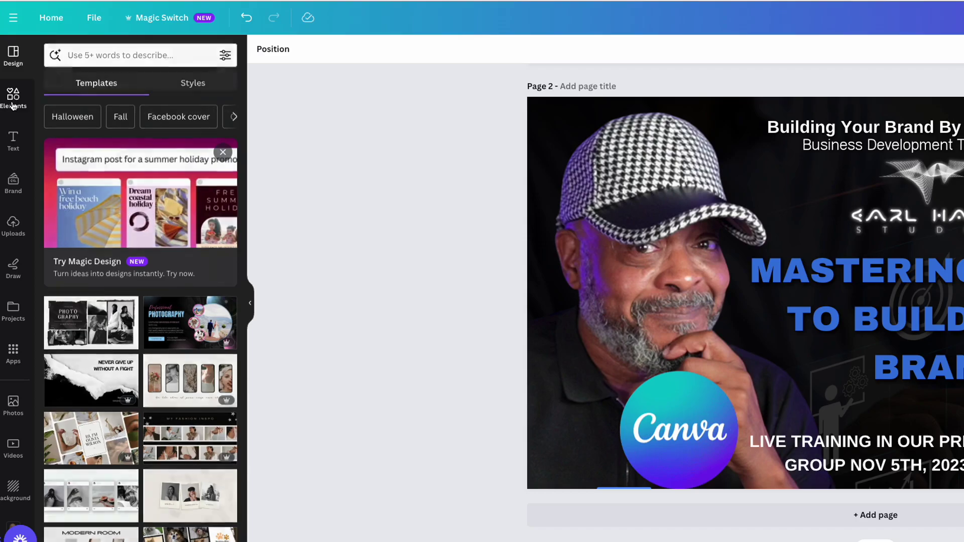
Step: Browse arrow elements in the Photos, Videos and Graphics tabs
left_click(13, 102)
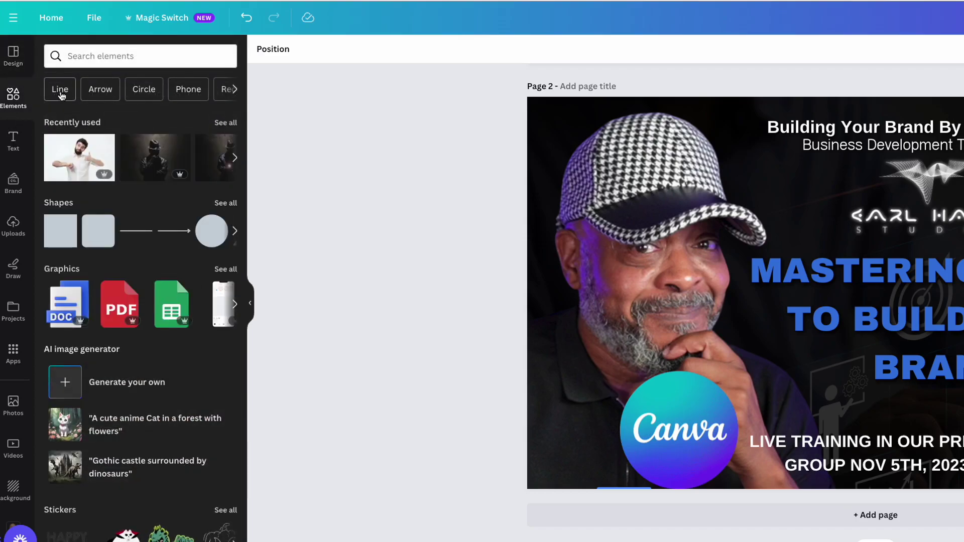
left_click(103, 90)
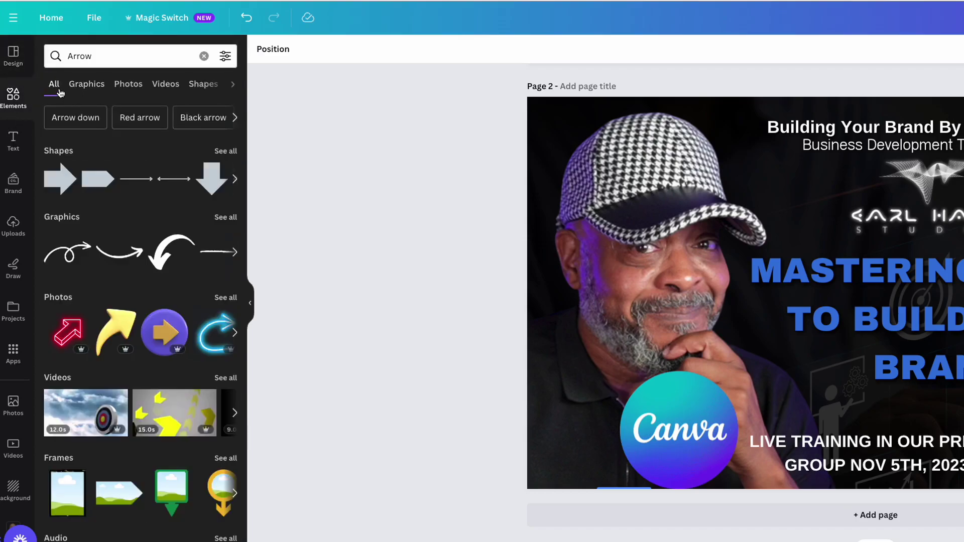
left_click(128, 86)
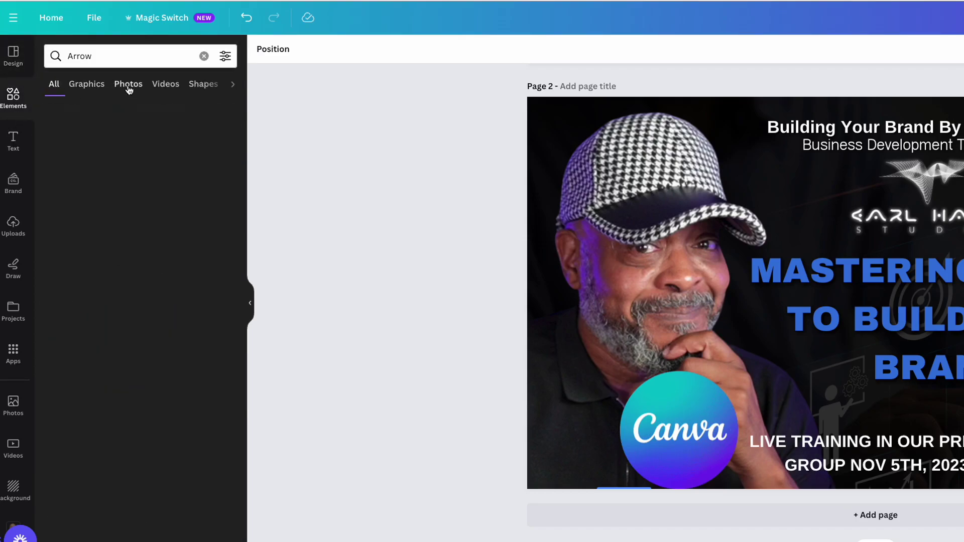
left_click(166, 85)
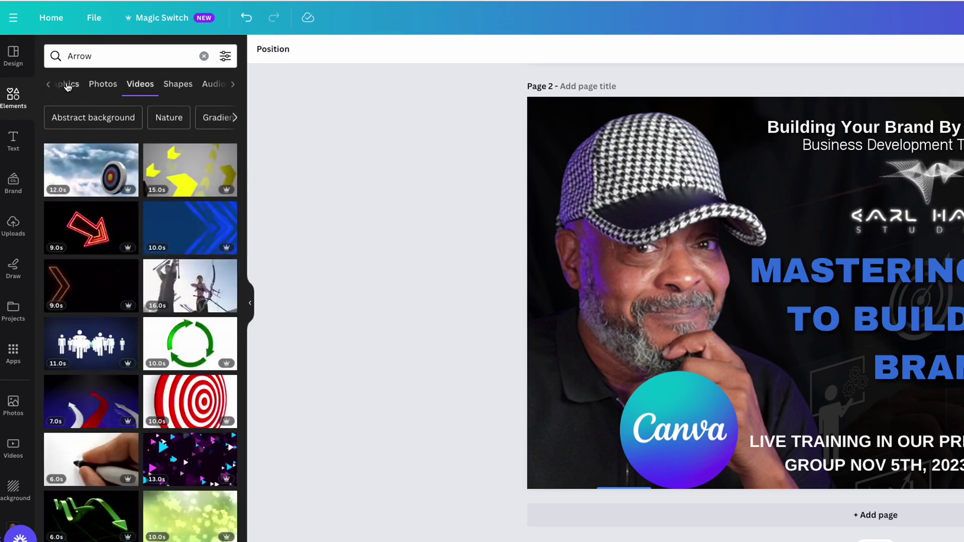
left_click(68, 84)
Step: Clear the arrow search, browse Recently used elements, then return to elements home
left_click(204, 57)
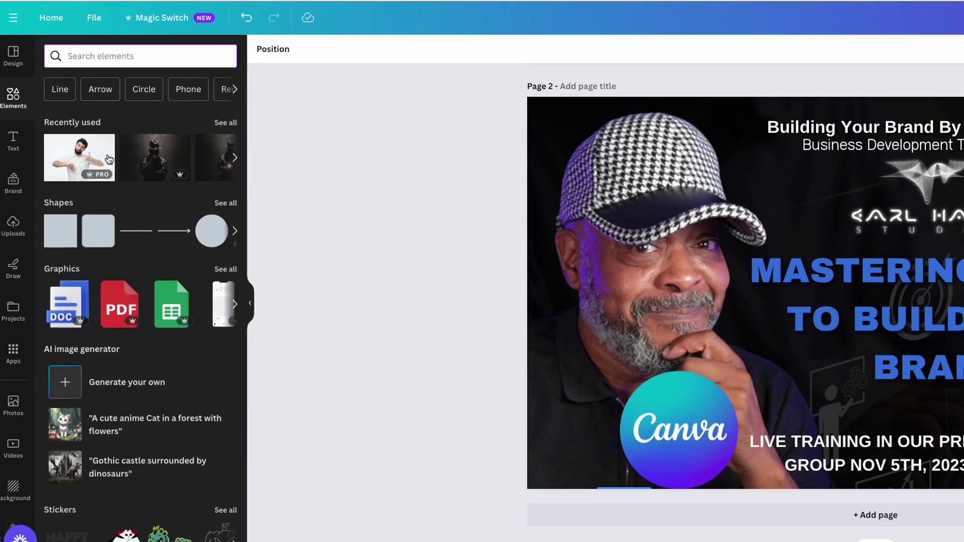
left_click(223, 124)
scroll(169, 176, "down", 1)
scroll(169, 176, "down", 3)
scroll(169, 176, "up", 3)
left_click(51, 53)
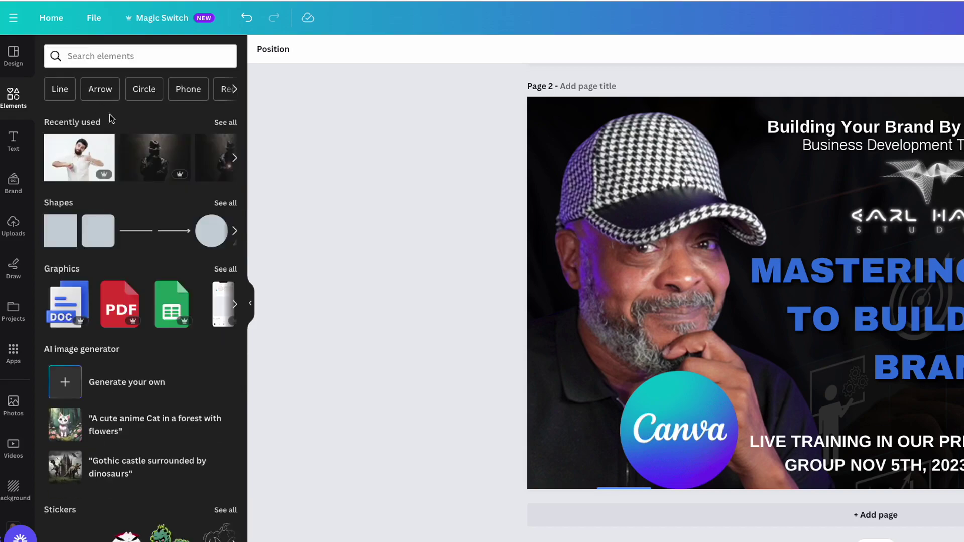